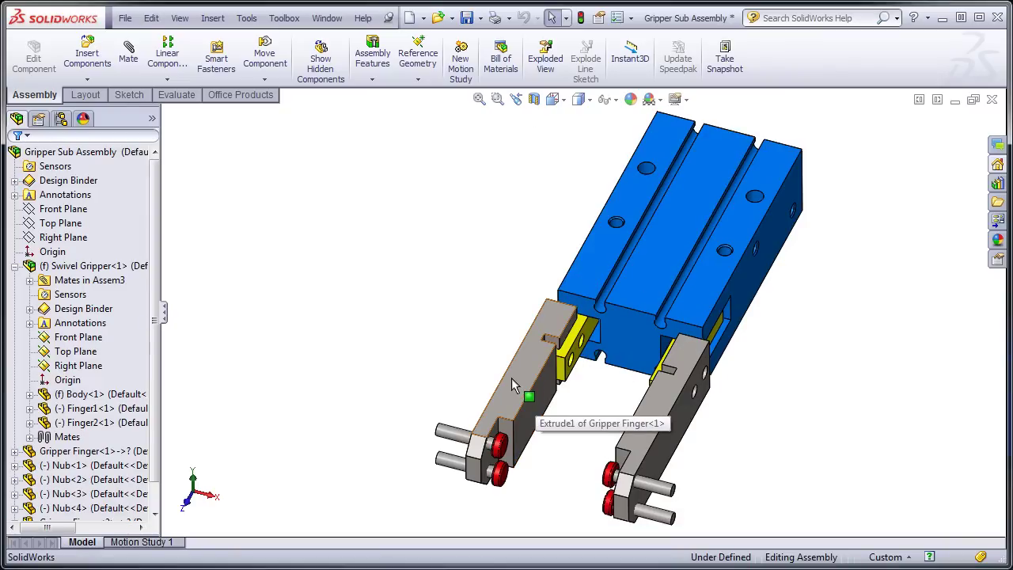
# Confirm the fully defined right finger won't drag, then select the Swivel Gripper sub-assembly
pyautogui.click(537, 399)
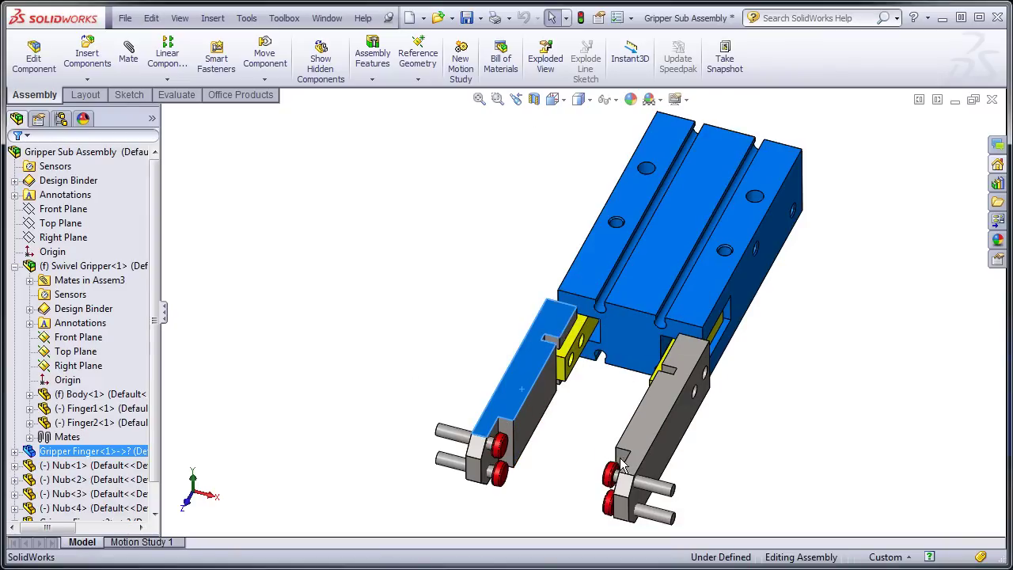
pyautogui.moveTo(635, 431); pyautogui.dragTo(761, 457)
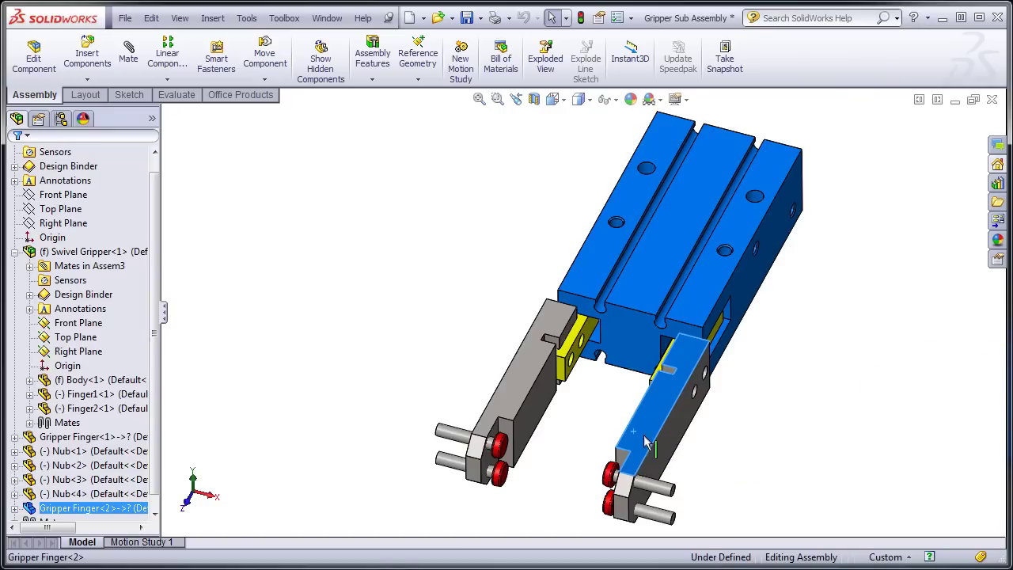
pyautogui.click(377, 327)
pyautogui.click(93, 252)
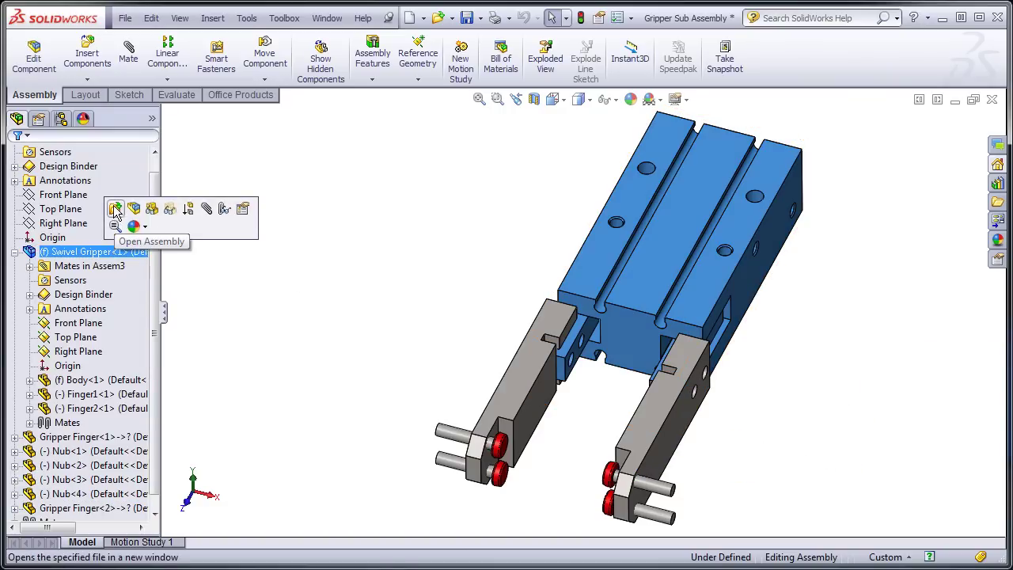
# Open Swivel Gripper in its own window and swing Finger1 freely about its pivot
pyautogui.click(116, 209)
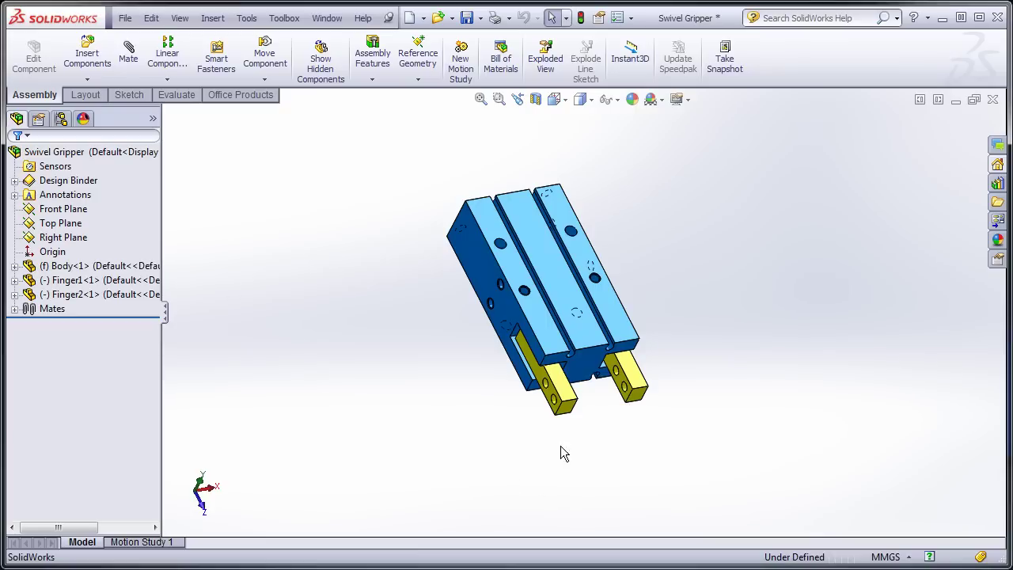
pyautogui.moveTo(567, 395); pyautogui.dragTo(546, 382)
pyautogui.press('Escape')
pyautogui.click(373, 414)
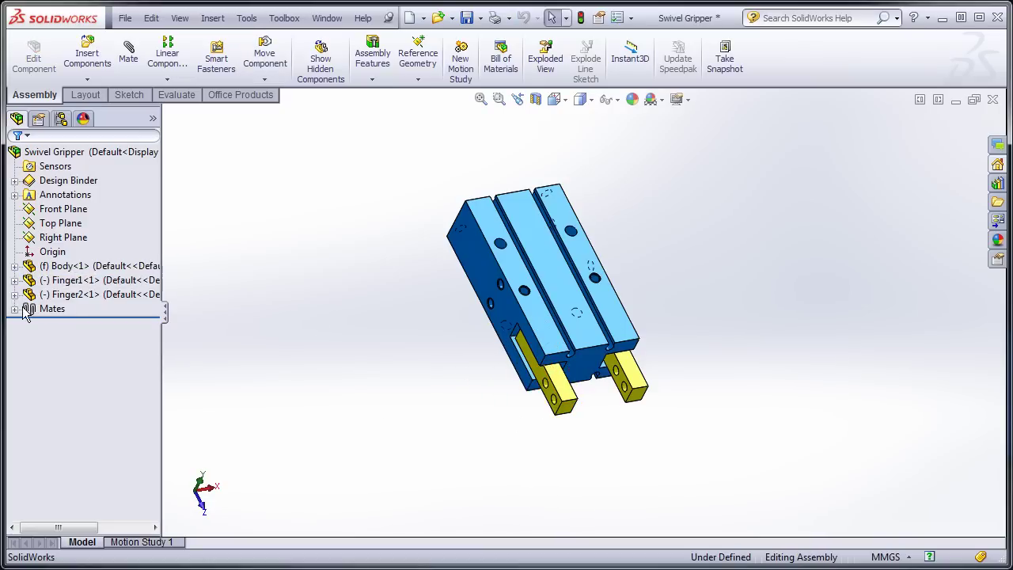
# Start a Symmetric advanced mate with the Right Plane as the symmetry plane
pyautogui.click(129, 61)
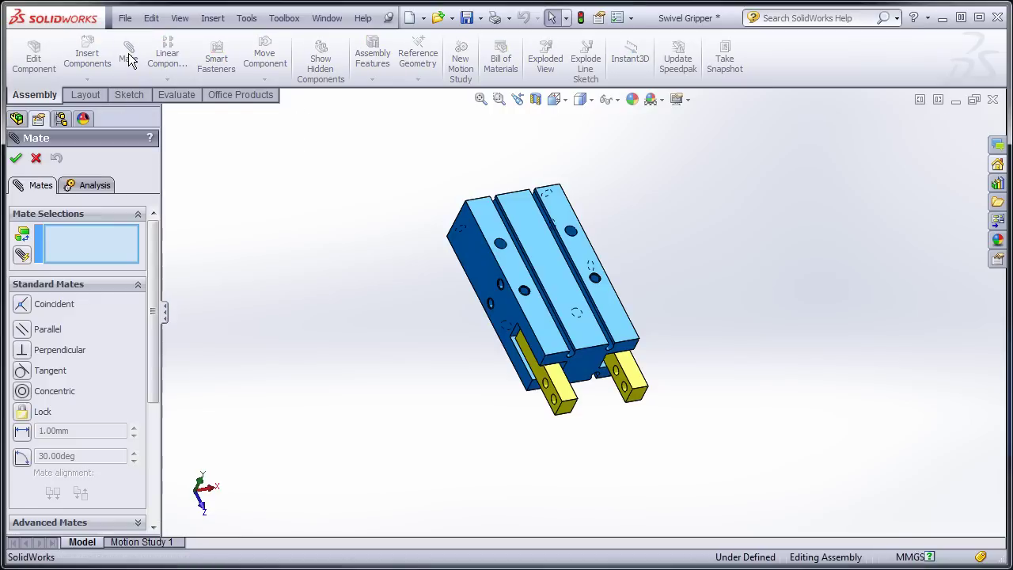
pyautogui.click(139, 525)
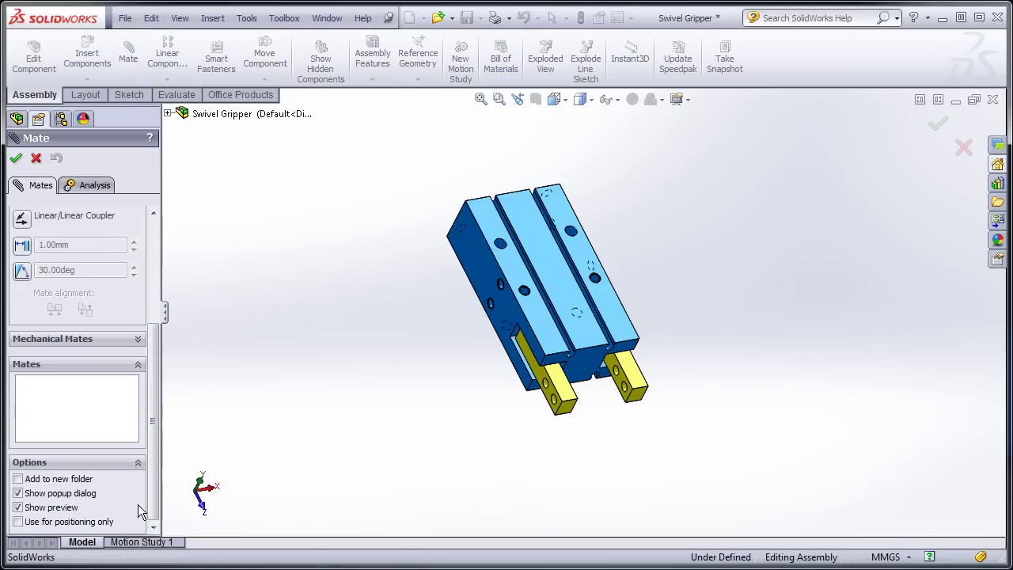
pyautogui.moveTo(153, 459); pyautogui.dragTo(153, 367)
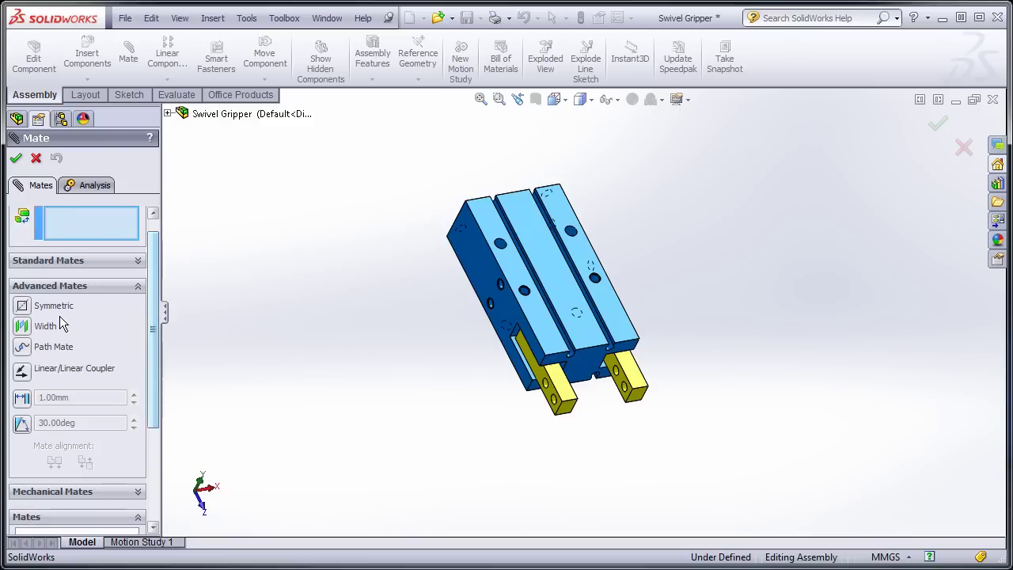
pyautogui.click(22, 308)
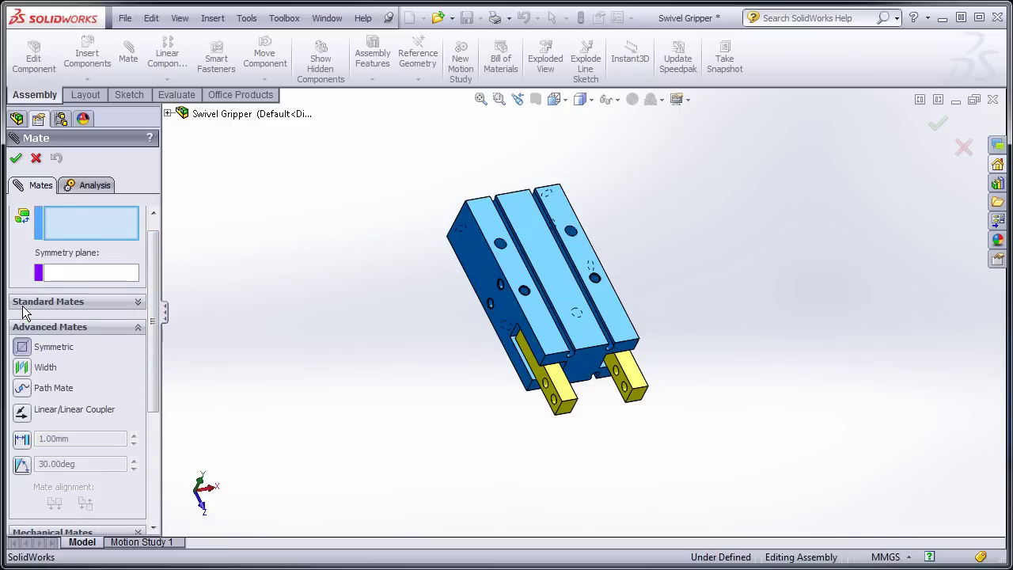
pyautogui.click(126, 277)
pyautogui.click(168, 113)
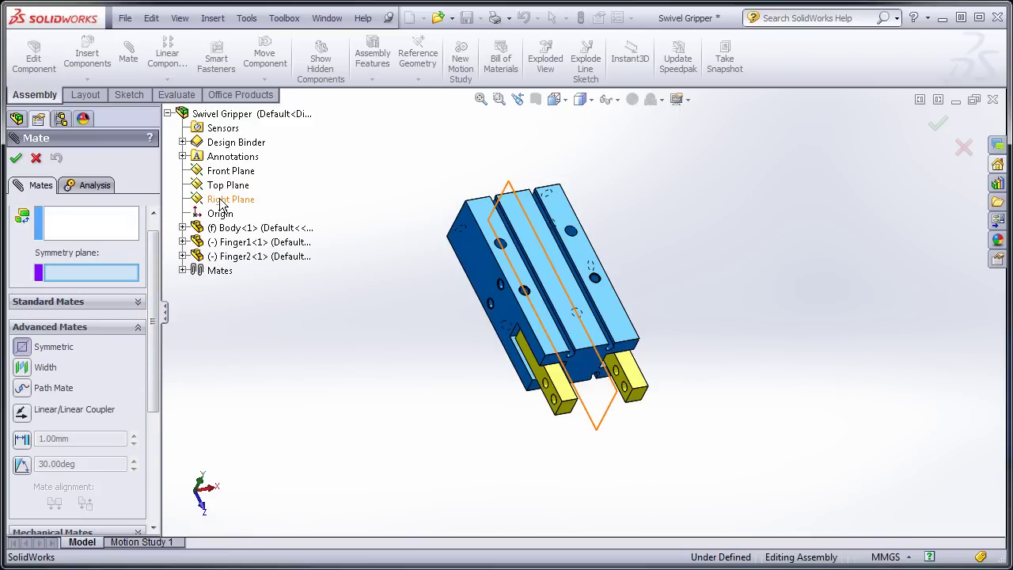
pyautogui.click(224, 201)
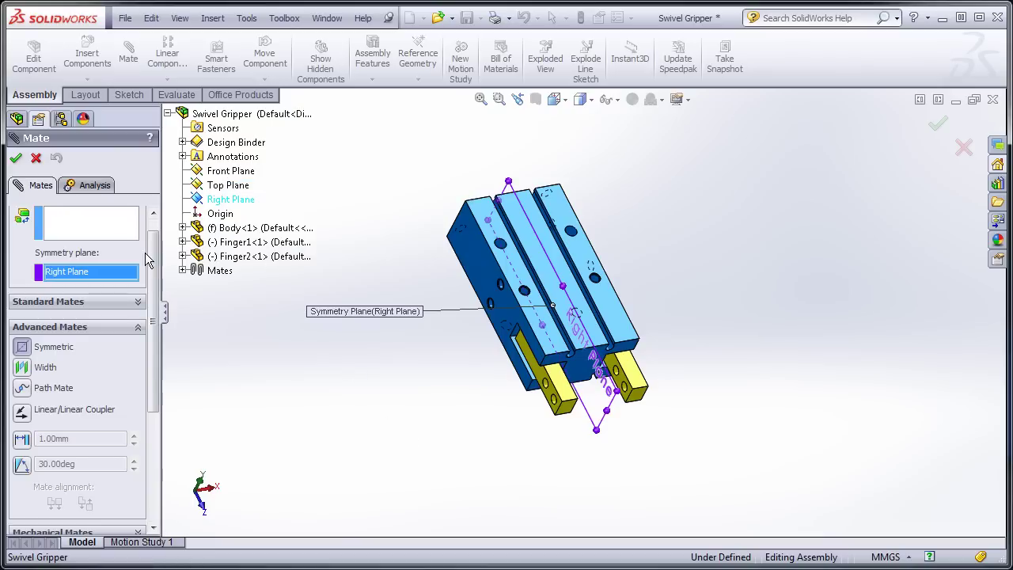
# Mirror the two fingers' matching end faces, confirm Symmetric1, and drag Finger1 to check it
pyautogui.click(109, 229)
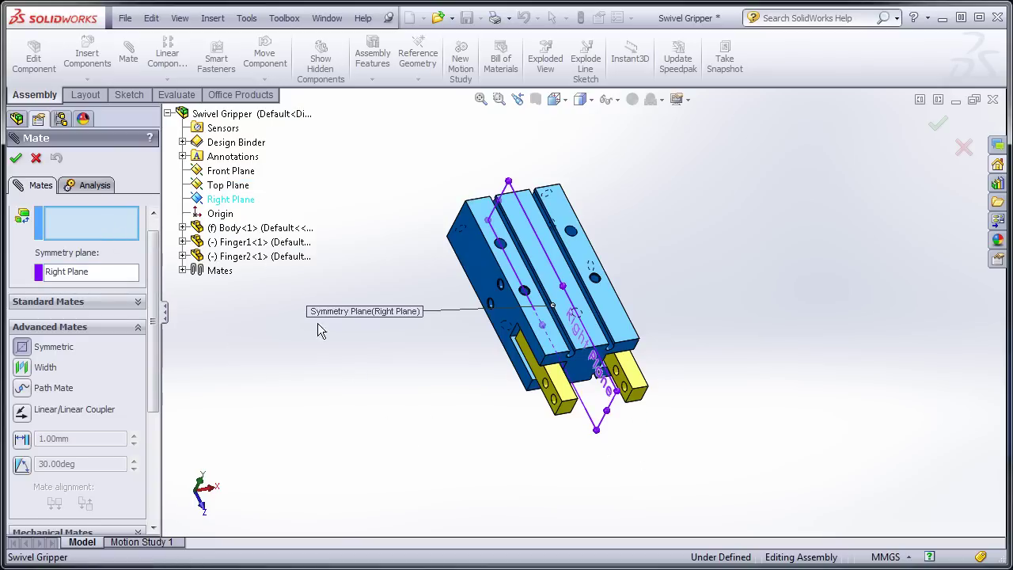
pyautogui.scroll(1, 149, 253)
pyautogui.moveTo(638, 441); pyautogui.dragTo(613, 435, button='middle')
pyautogui.scroll(-5, 593, 414)
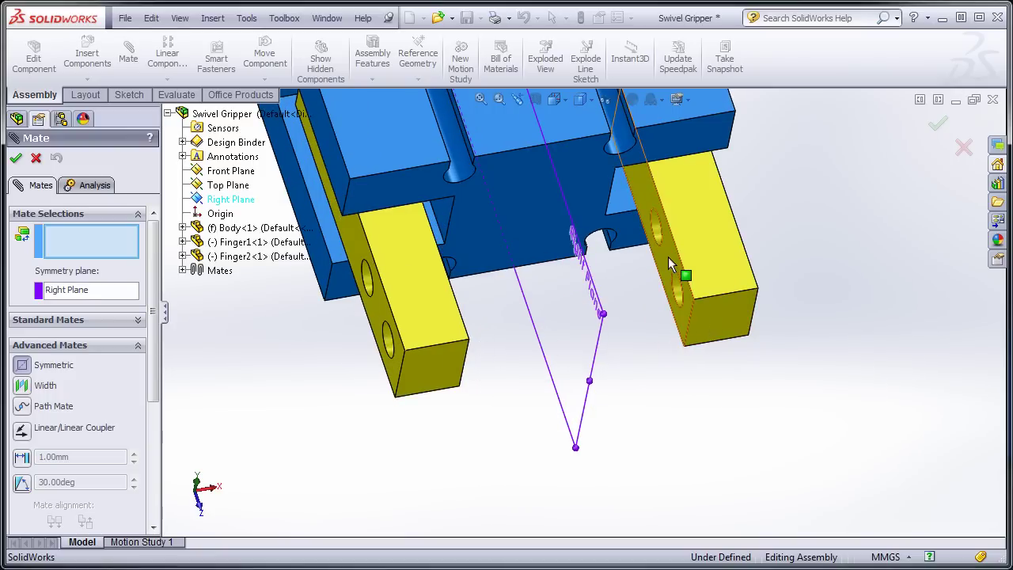
pyautogui.click(678, 300)
pyautogui.moveTo(499, 403); pyautogui.dragTo(489, 252, button='middle')
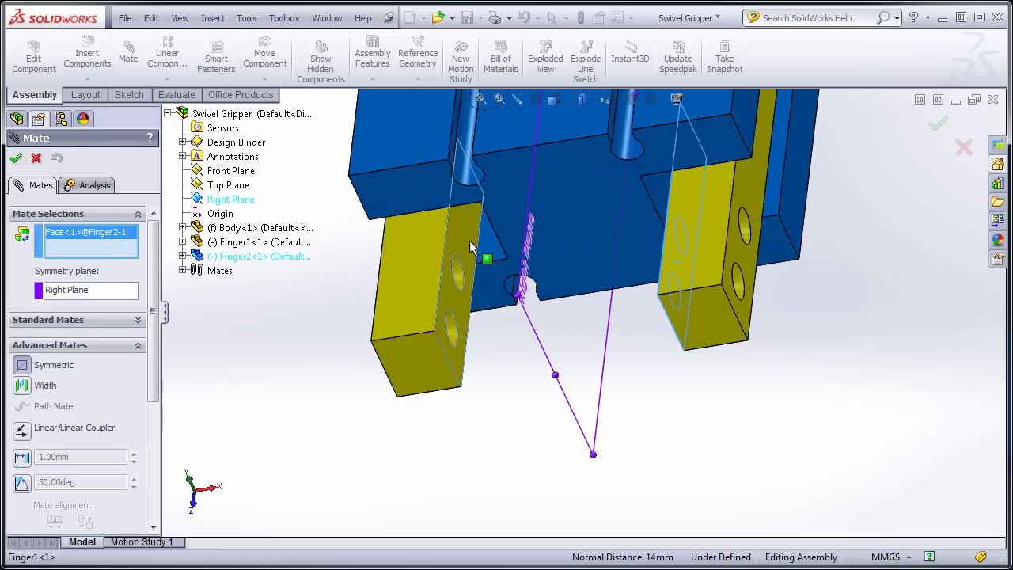
pyautogui.click(471, 261)
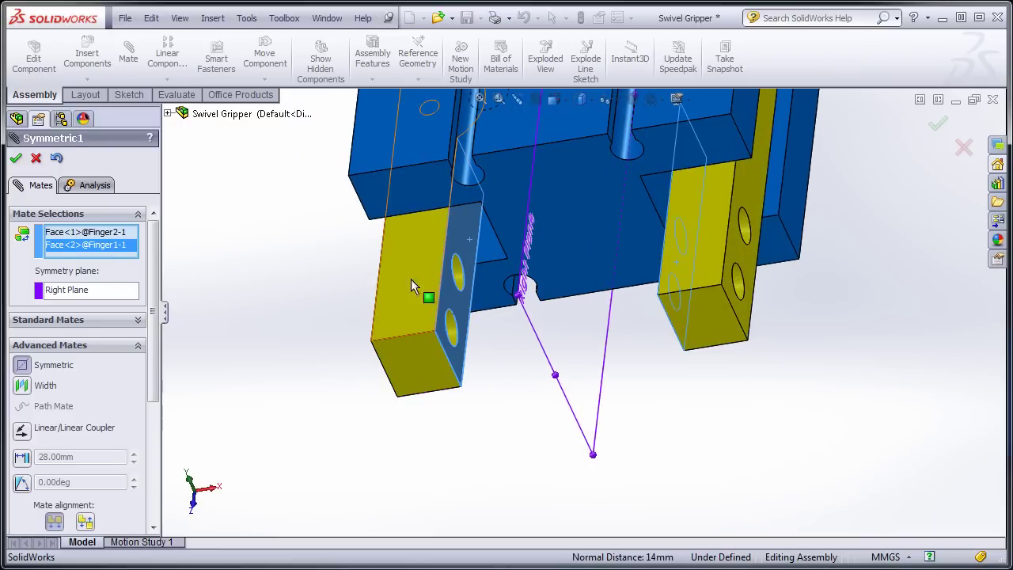
pyautogui.click(15, 158)
pyautogui.click(15, 158)
pyautogui.moveTo(425, 318); pyautogui.dragTo(379, 281)
# Swing the left finger up and outward to test the mirrored finger motion
pyautogui.press('Escape')
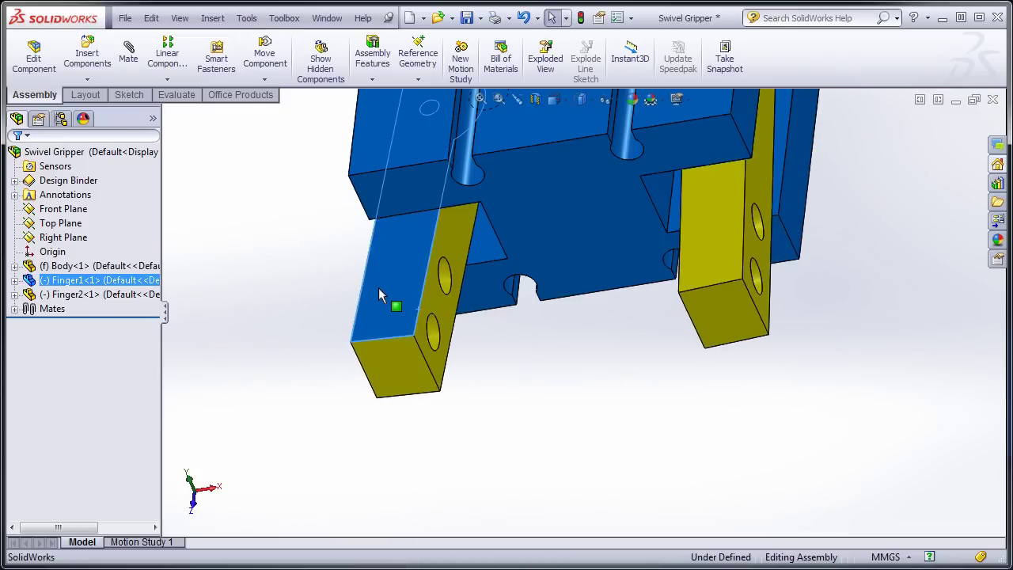
pyautogui.scroll(5, 379, 288)
pyautogui.moveTo(378, 288); pyautogui.dragTo(495, 268, button='middle')
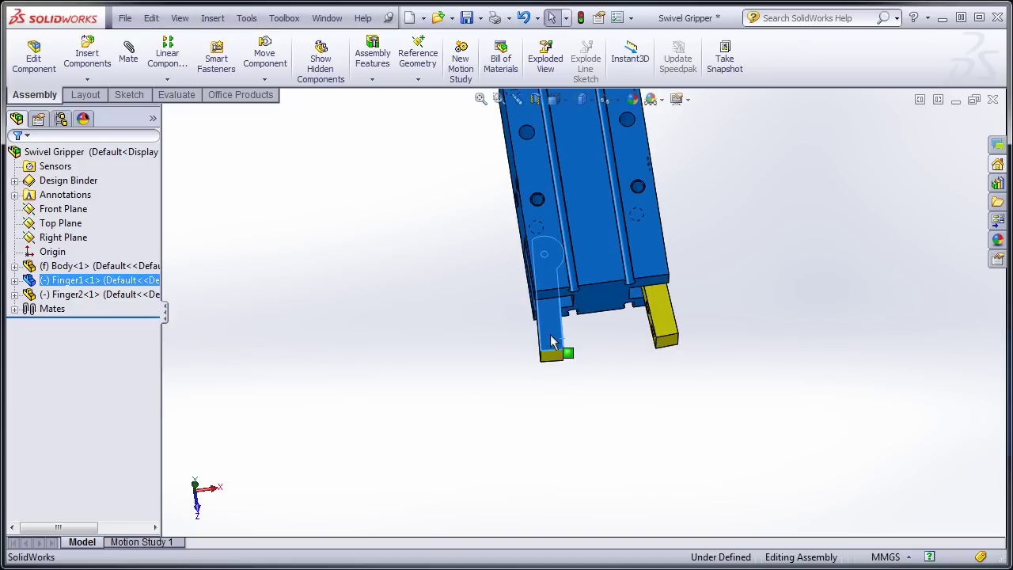
pyautogui.moveTo(554, 342)
pyautogui.mouseDown()
pyautogui.moveTo(512, 330)
pyautogui.moveTo(461, 258)
pyautogui.moveTo(486, 195)
pyautogui.moveTo(551, 199)
pyautogui.moveTo(608, 273)
pyautogui.moveTo(592, 339)
pyautogui.moveTo(518, 357)
pyautogui.moveTo(554, 360)
pyautogui.mouseUp()
pyautogui.press('Escape')
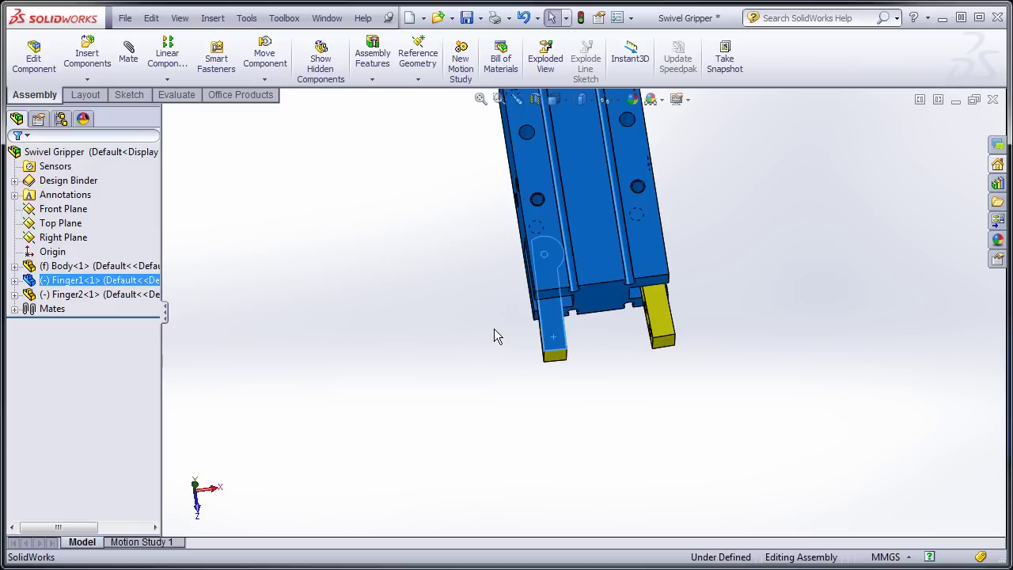
pyautogui.click(494, 336)
# From an isometric view, select Finger1 and Body1 to check their angle
pyautogui.moveTo(414, 293); pyautogui.dragTo(640, 355, button='middle')
pyautogui.scroll(-5, 588, 300)
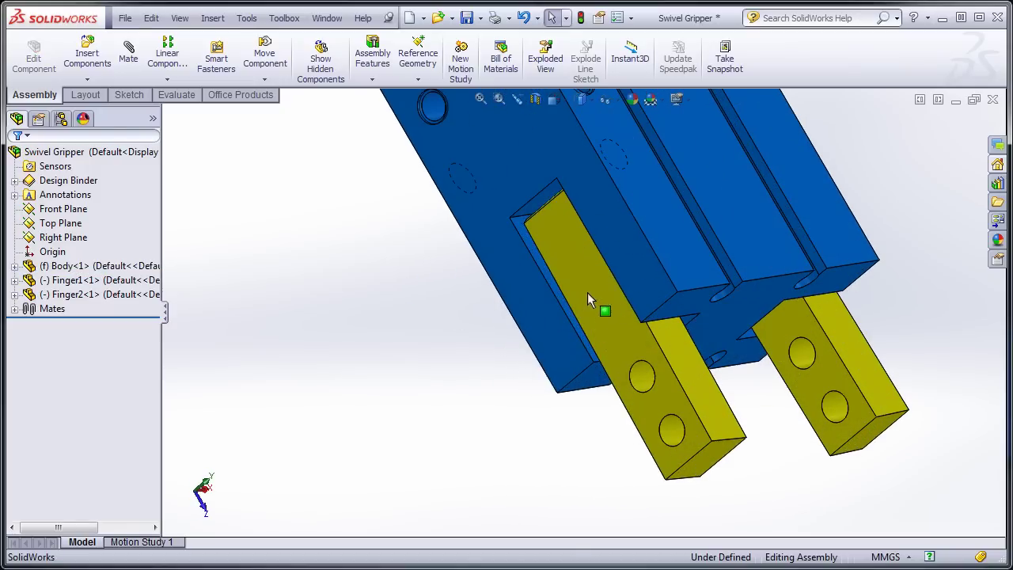
pyautogui.click(617, 341)
pyautogui.keyDown('ctrl'); pyautogui.click(520, 290); pyautogui.keyUp('ctrl')
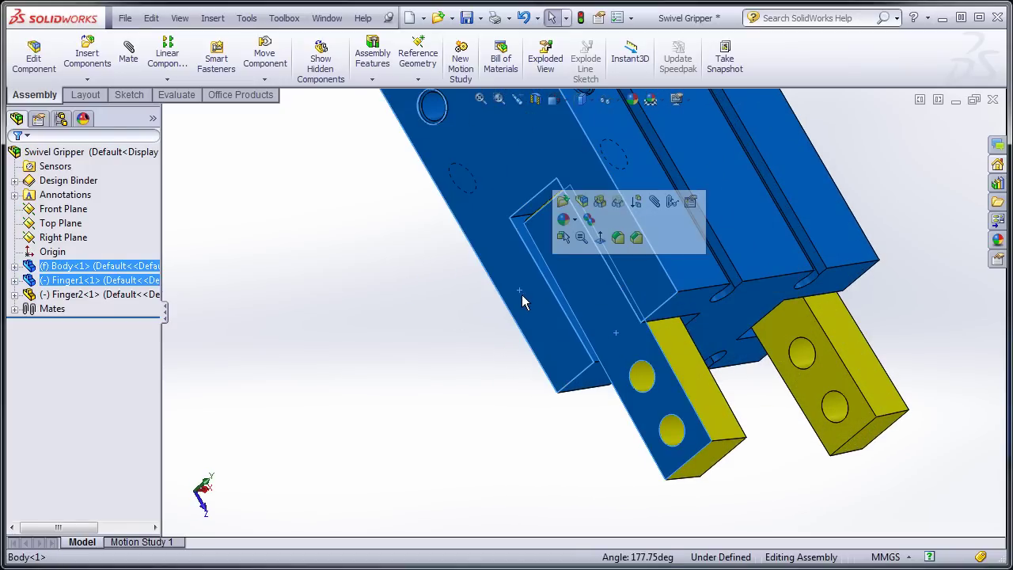
# Start an Angle limit mate between Finger1's flat face and the matching body face
pyautogui.click(330, 278)
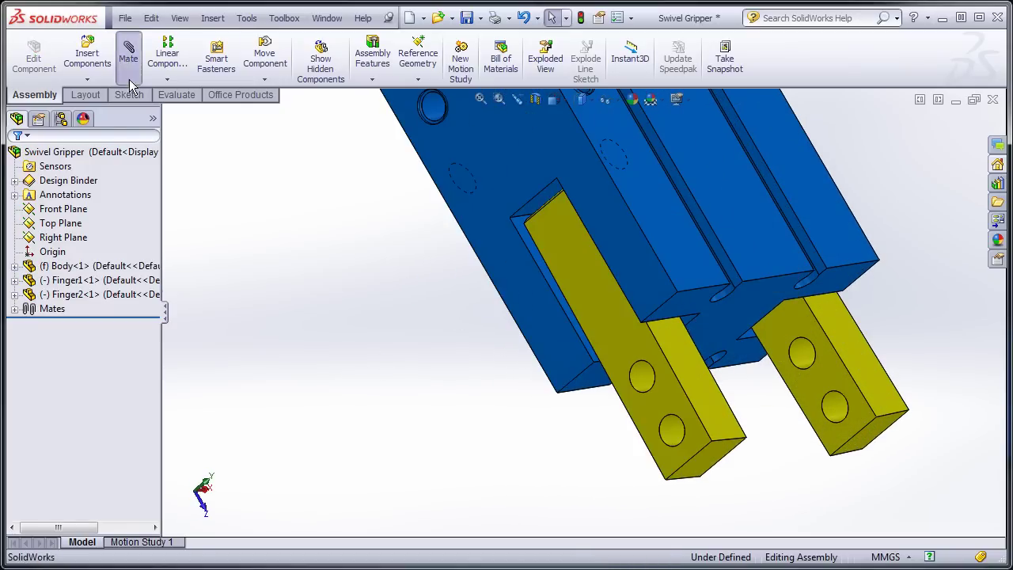
pyautogui.click(129, 79)
pyautogui.scroll(-10, 154, 349)
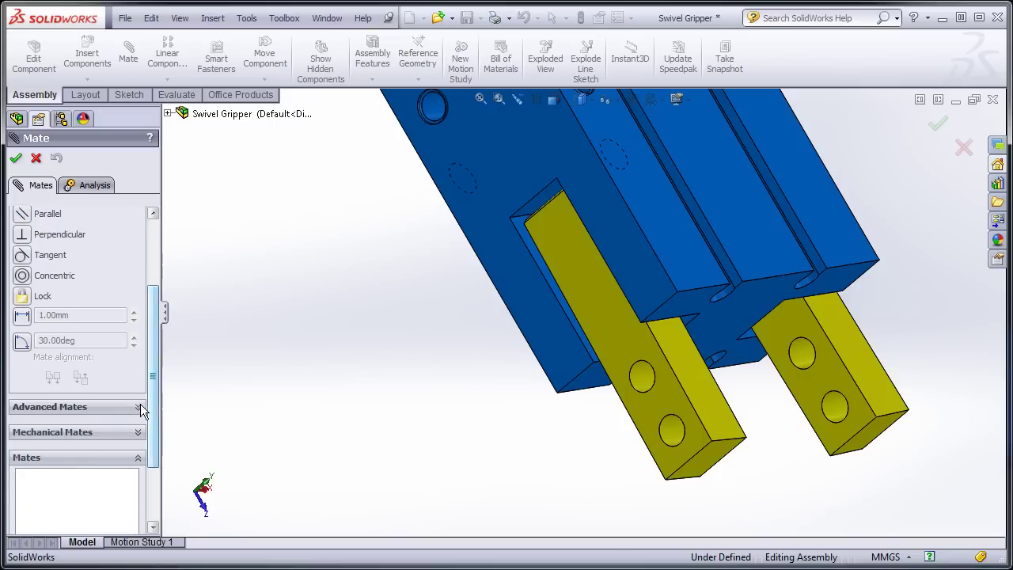
pyautogui.scroll(5, 154, 364)
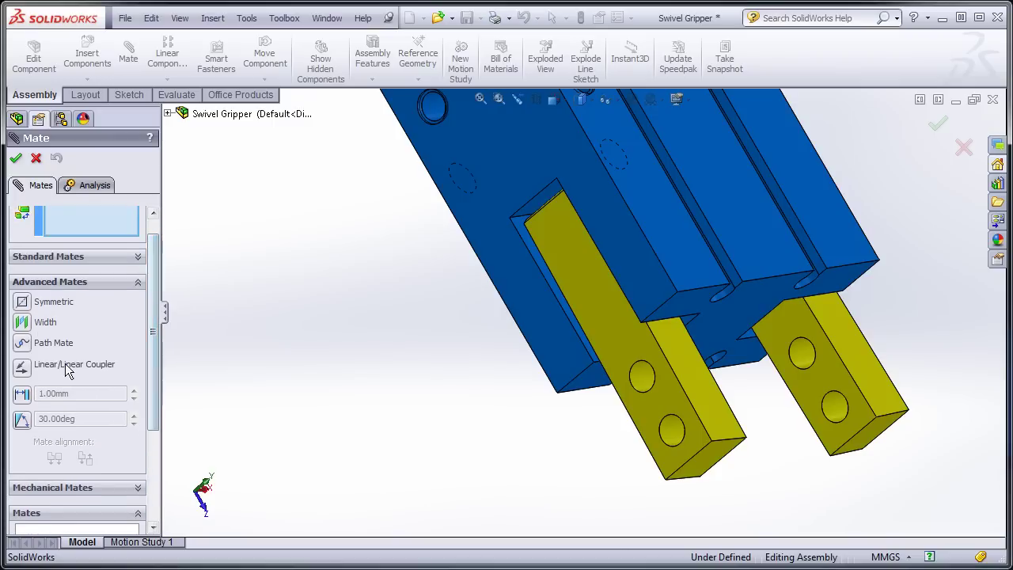
pyautogui.click(22, 420)
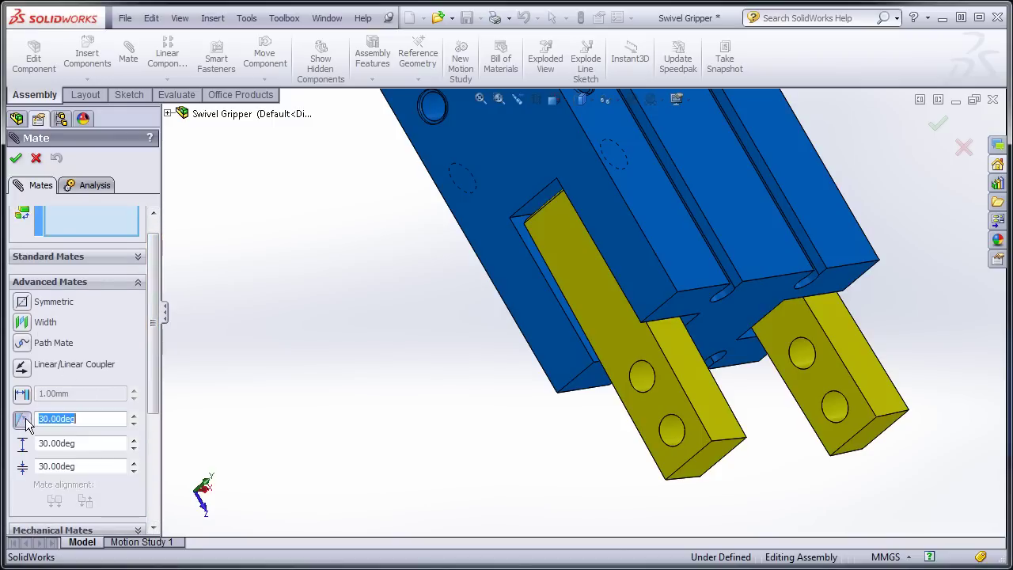
pyautogui.click(587, 275)
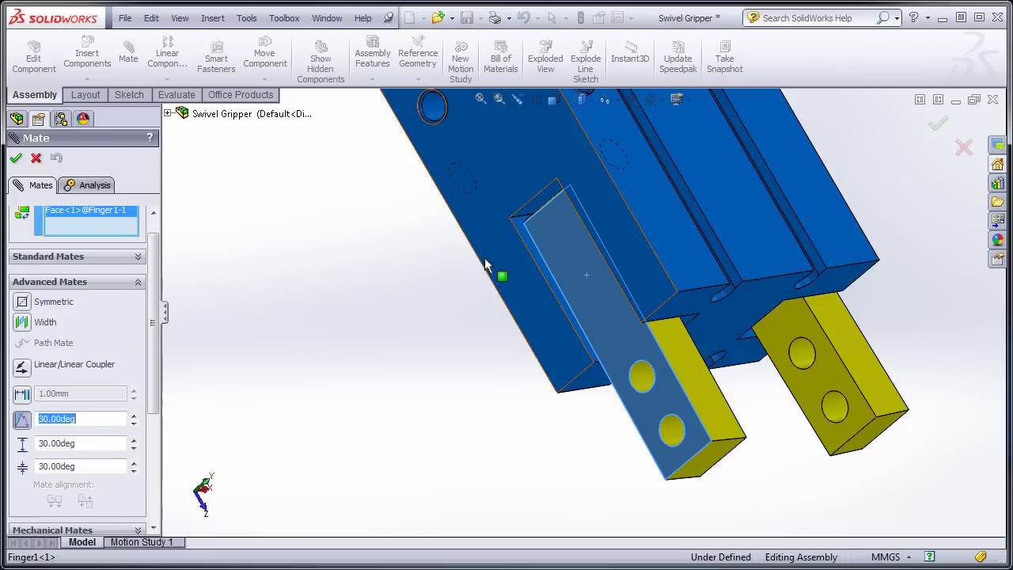
pyautogui.click(481, 254)
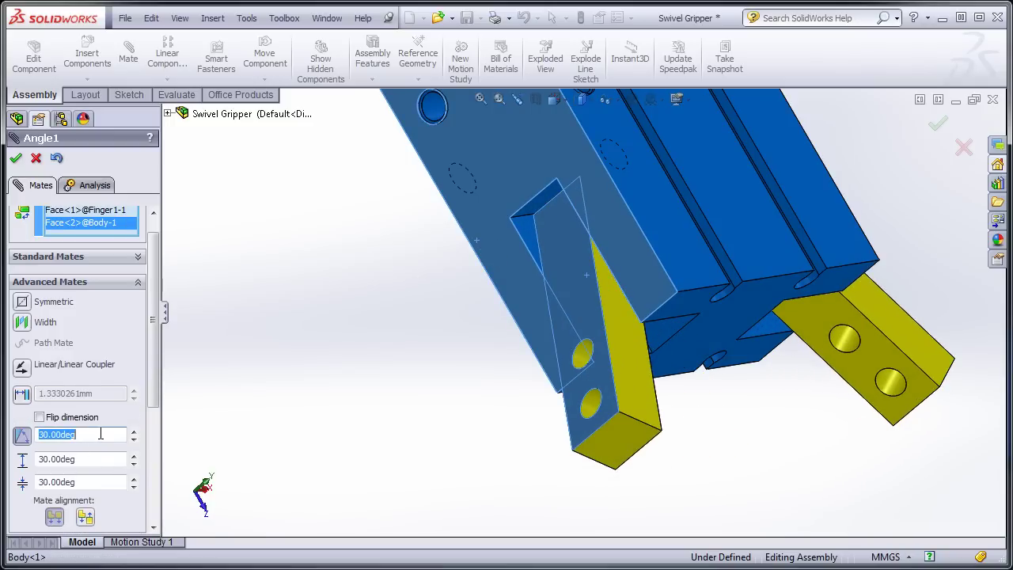
# Set maximum 90°, minimum 0° and current angle 31°, then apply LimitAngle1
pyautogui.click(111, 459)
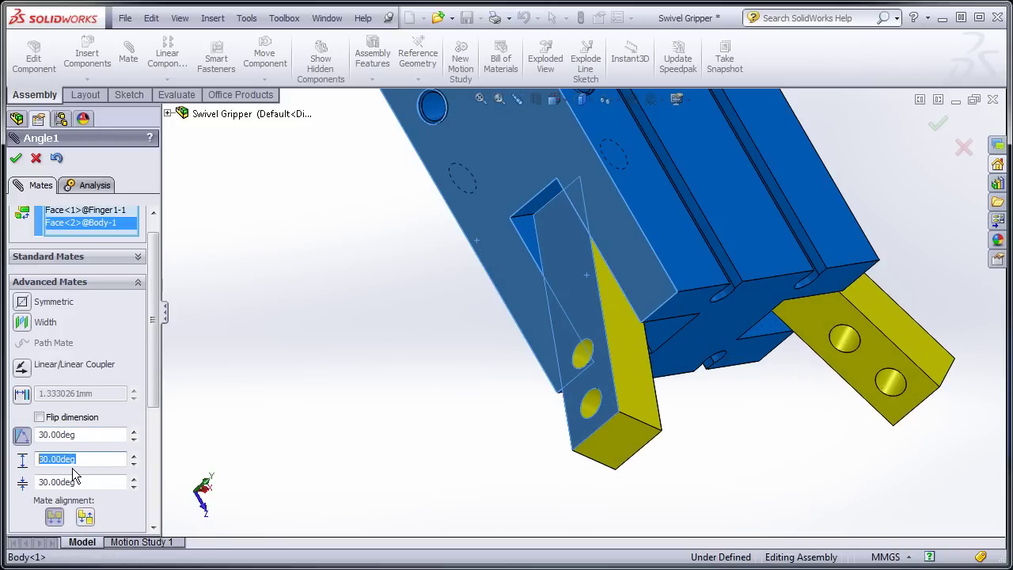
pyautogui.write('90')
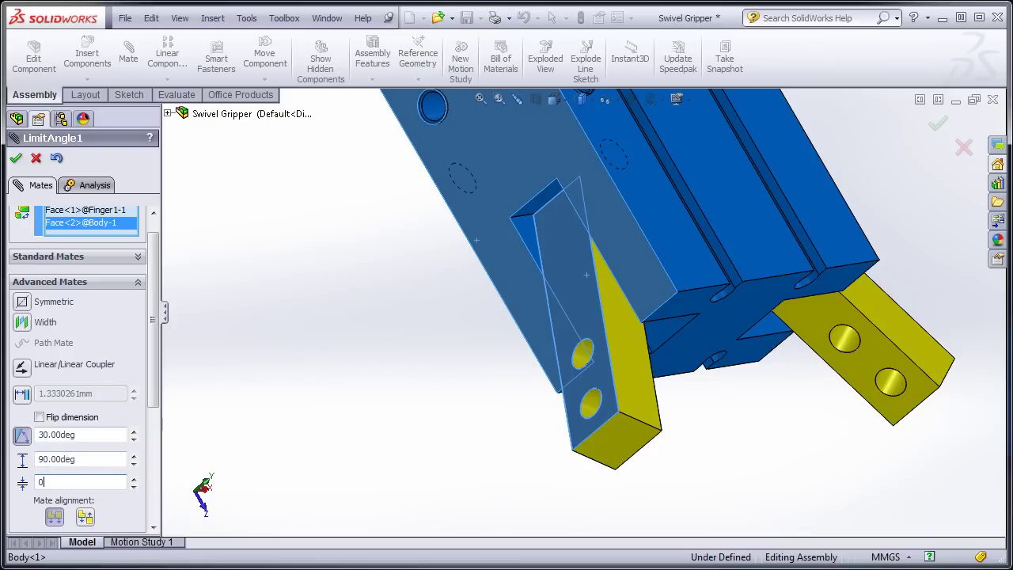
pyautogui.click(83, 459)
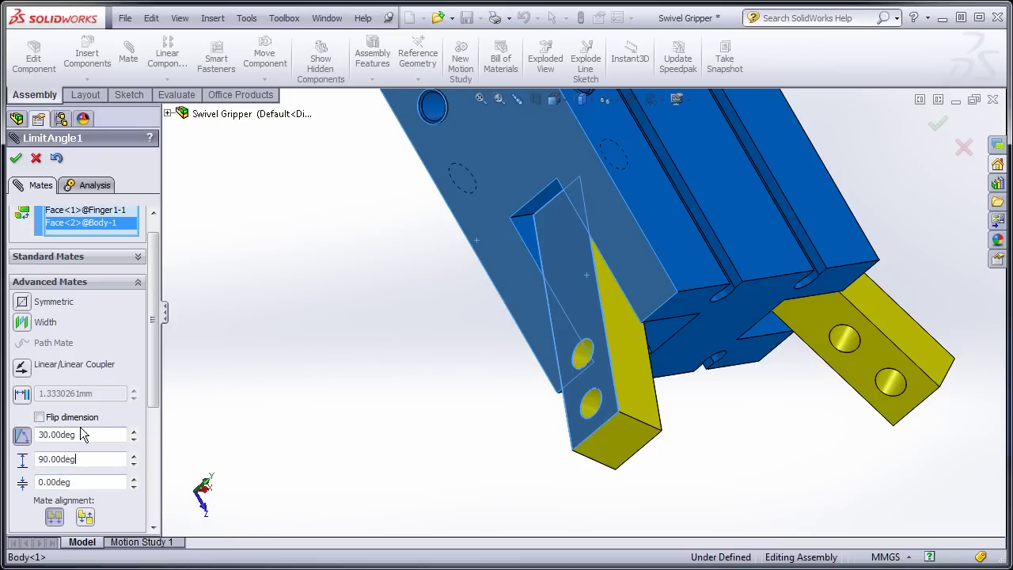
pyautogui.click(134, 431)
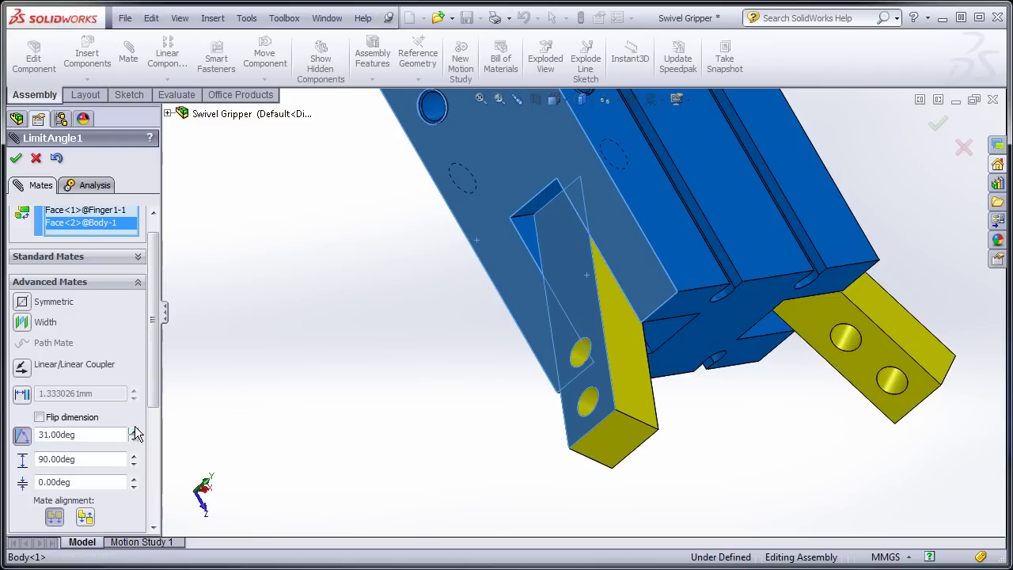
pyautogui.click(16, 159)
# Swing Finger1 around the body within its limits, ending with both fingers pointing down
pyautogui.click(16, 158)
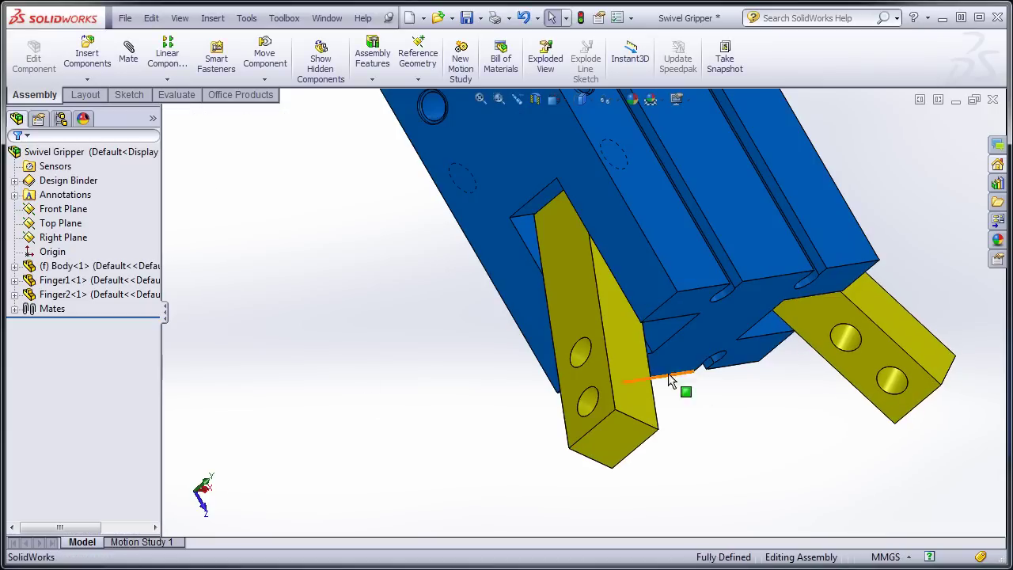
pyautogui.moveTo(649, 384); pyautogui.dragTo(417, 221)
pyautogui.moveTo(418, 222); pyautogui.dragTo(529, 294, button='middle')
pyautogui.click(529, 294)
pyautogui.moveTo(538, 198); pyautogui.dragTo(527, 346)
pyautogui.click(461, 317)
# In Gripper Sub Assembly confirm the grey finger won't drag, swing Finger1 horizontal, and switch back
pyautogui.hotkey('ctrl', 'Tab')
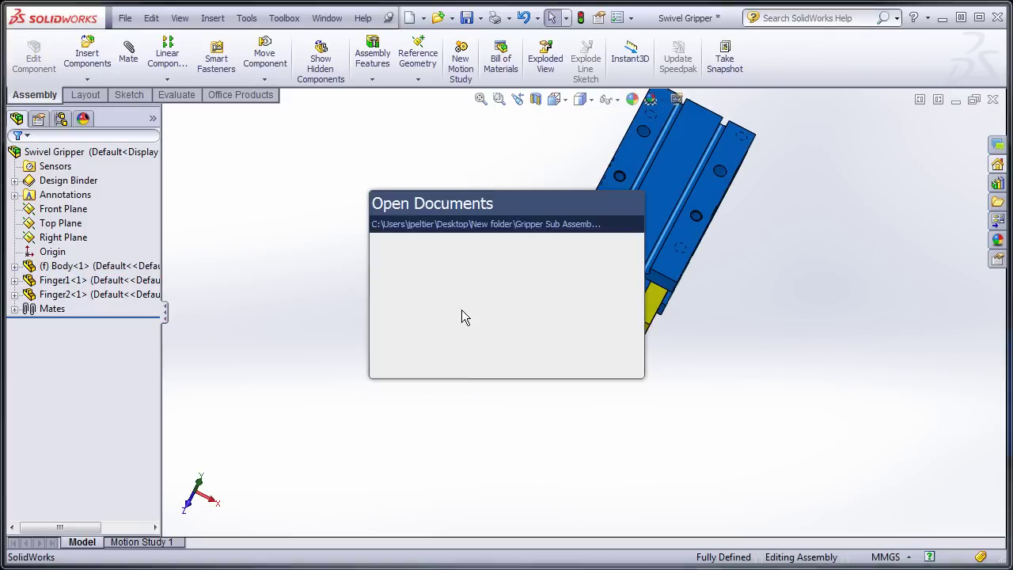
pyautogui.moveTo(545, 360); pyautogui.dragTo(481, 355)
pyautogui.click(378, 265)
pyautogui.click(335, 339)
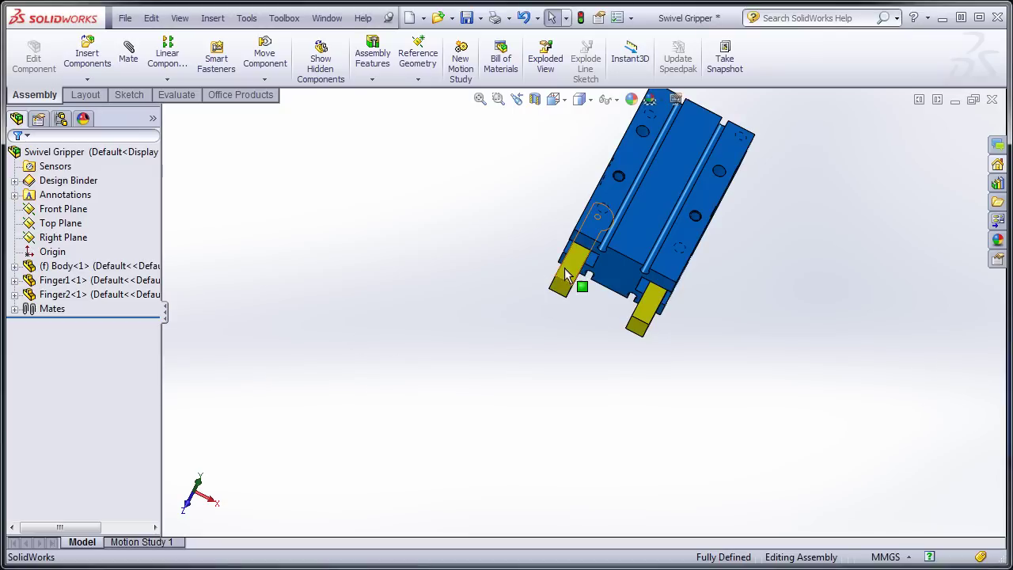
pyautogui.moveTo(563, 274); pyautogui.dragTo(513, 225)
pyautogui.click(433, 303)
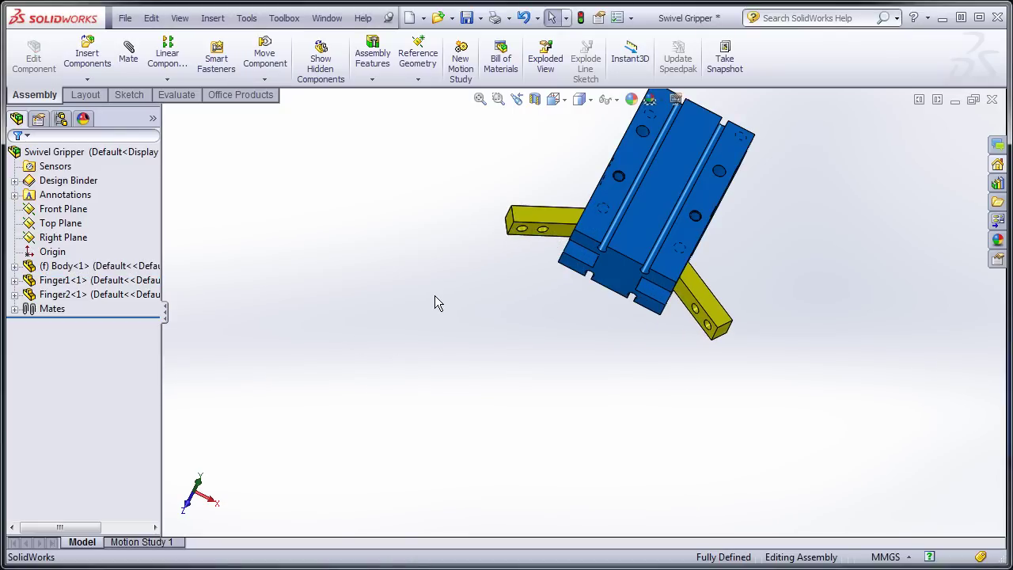
pyautogui.hotkey('ctrl', 'Tab')
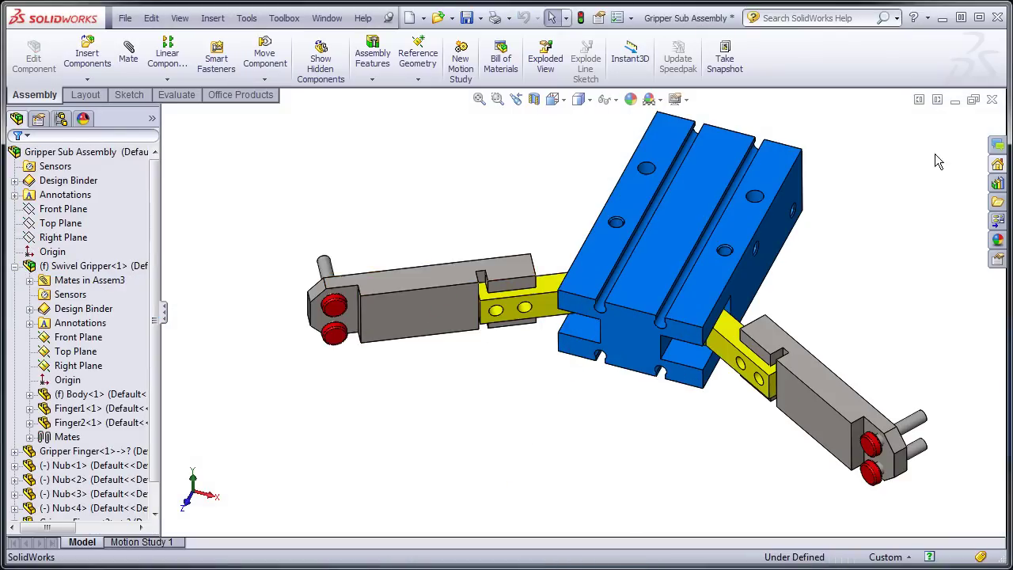
# Confirm the grey finger still won't drag, then open Swivel Gripper<1> in its own window
pyautogui.moveTo(440, 313); pyautogui.dragTo(549, 345)
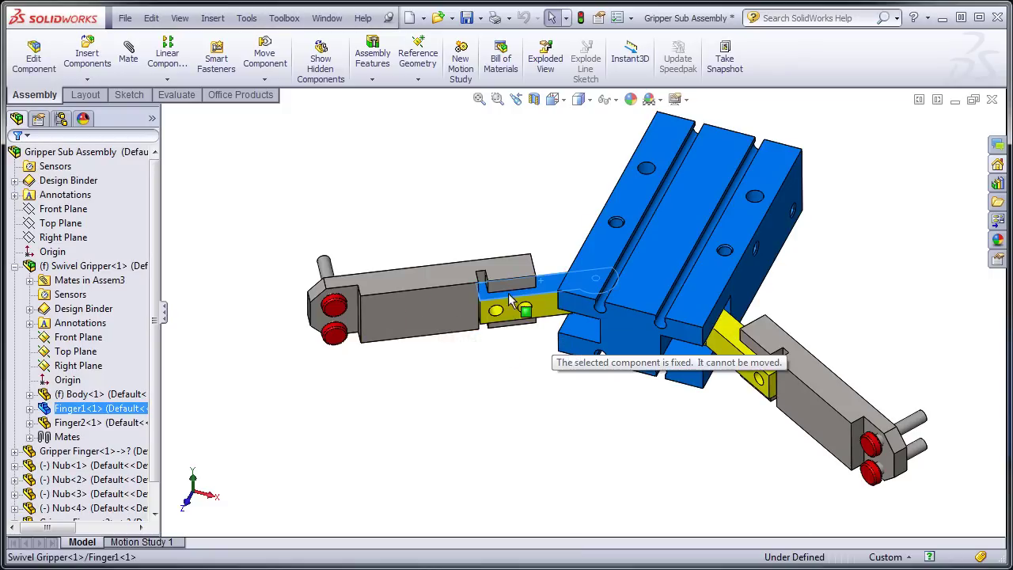
pyautogui.click(411, 231)
pyautogui.click(380, 273)
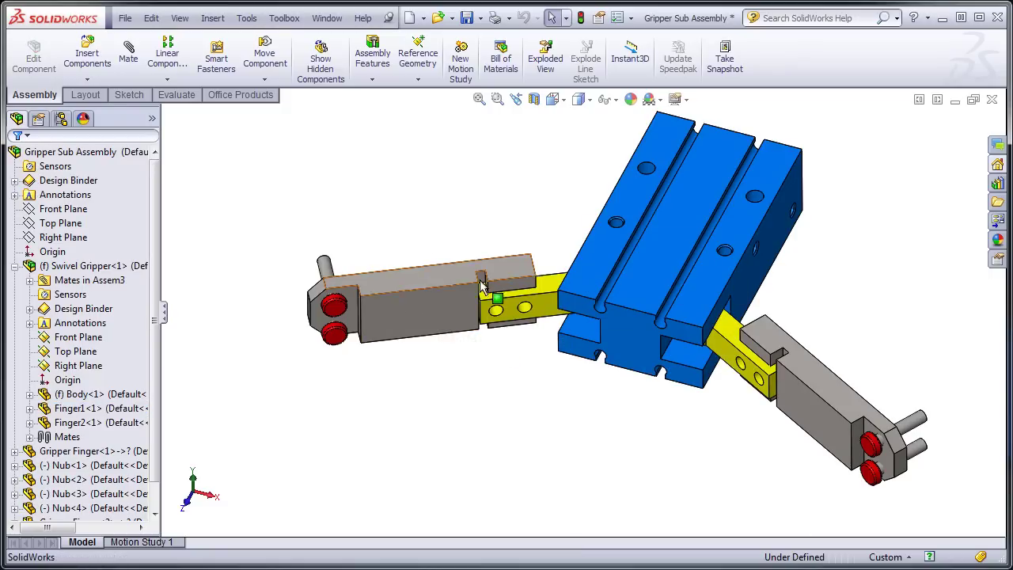
pyautogui.click(271, 253)
# Swing Finger1 back down and return to the Gripper Sub Assembly window
pyautogui.moveTo(525, 213); pyautogui.dragTo(398, 277)
pyautogui.click(405, 272)
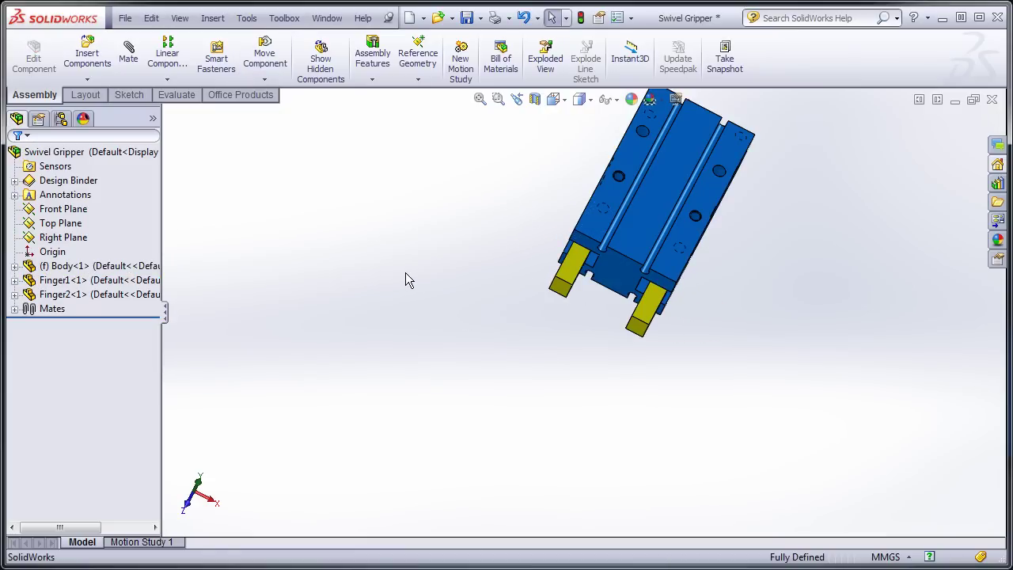
pyautogui.hotkey('ctrl', 'Tab')
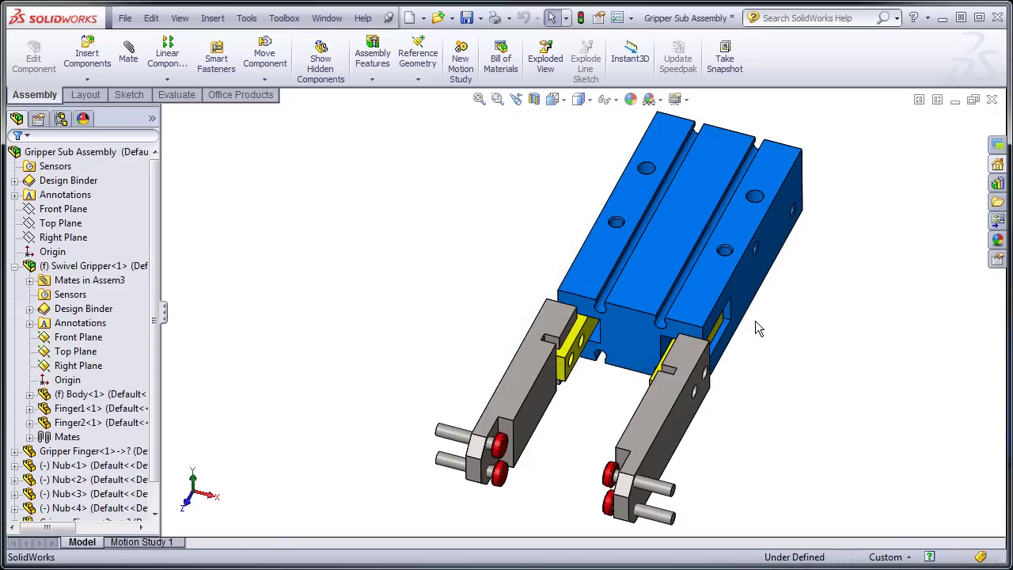
pyautogui.hotkey('ctrl', 'Tab')
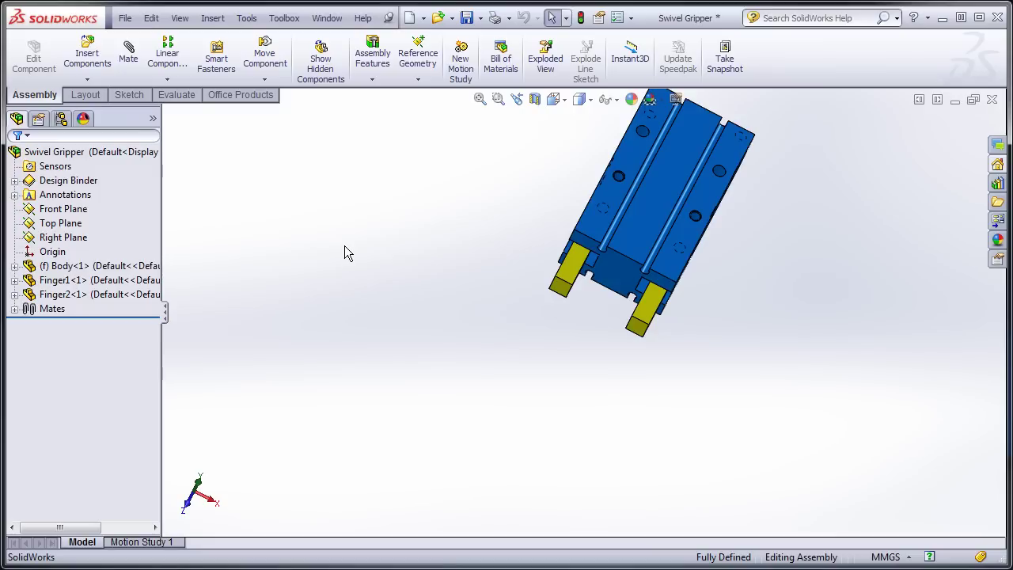
pyautogui.hotkey('ctrl', 'Tab')
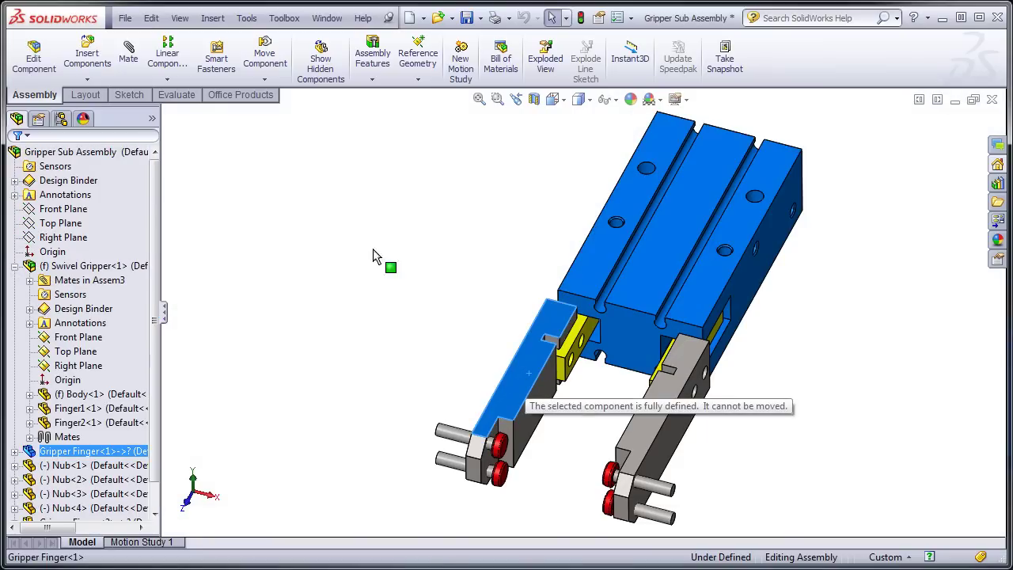
pyautogui.click(366, 289)
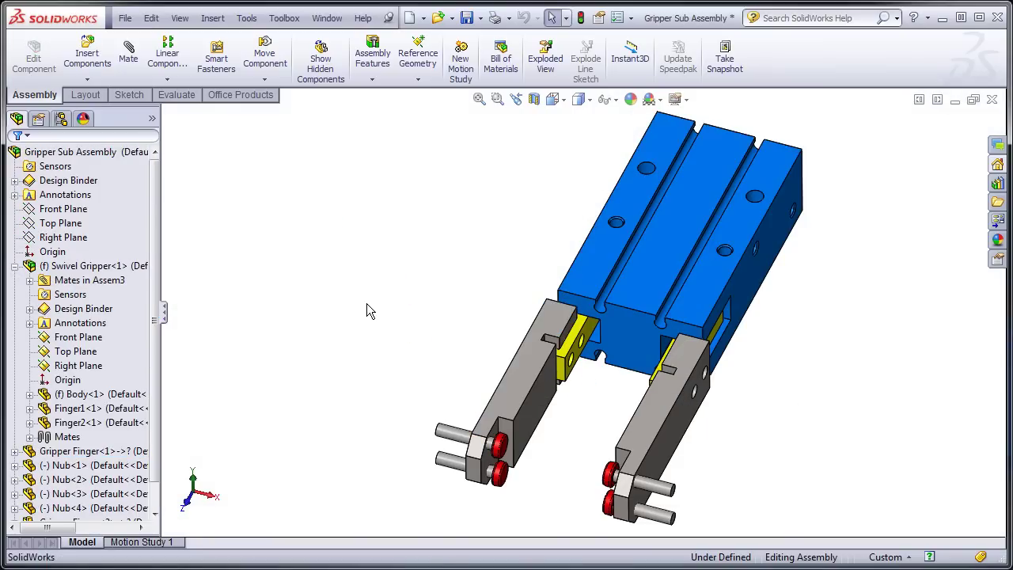
# Set Swivel Gripper<1>'s Component Properties to solve as Flexible and confirm
pyautogui.rightClick(80, 269)
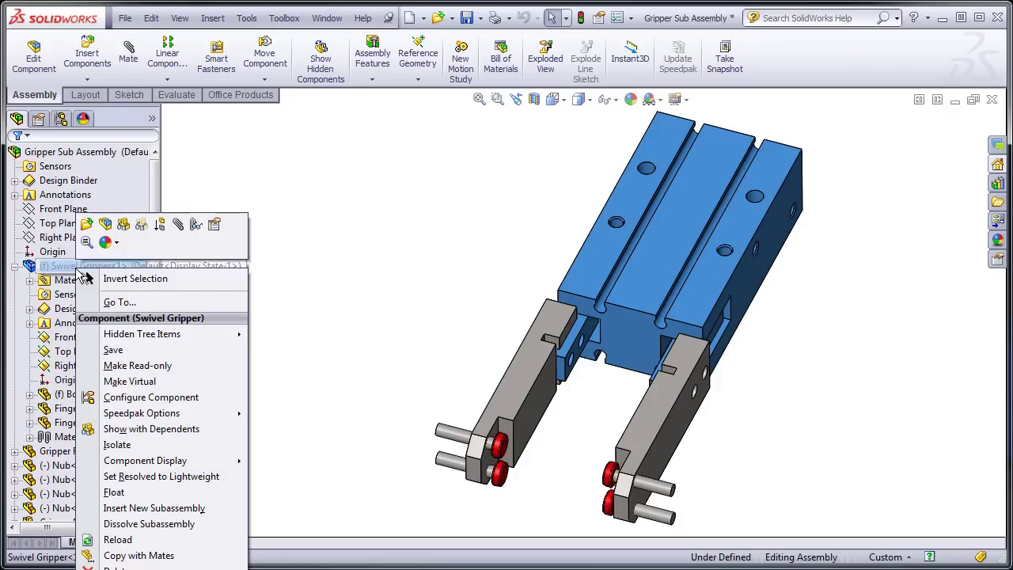
pyautogui.click(214, 225)
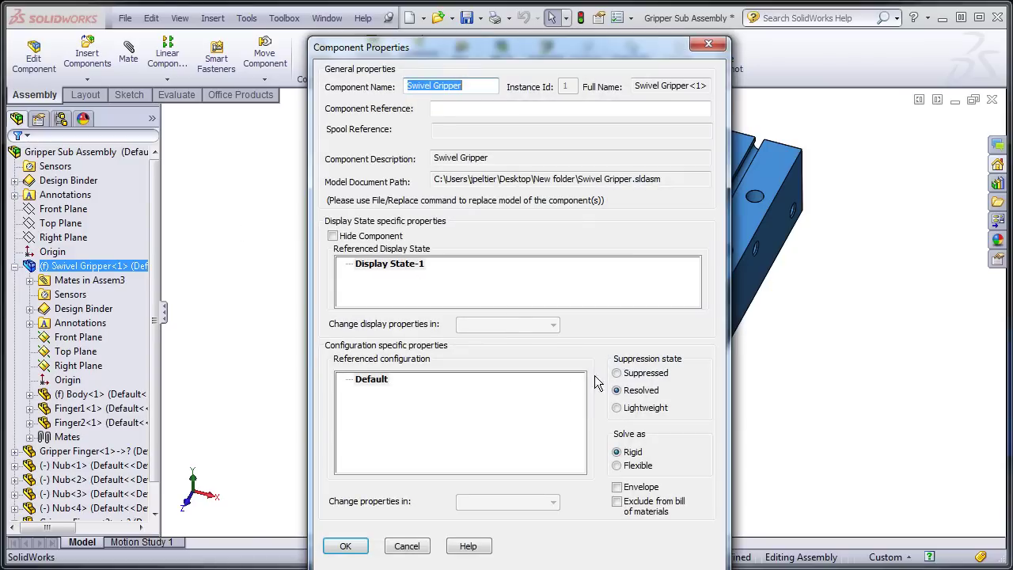
pyautogui.click(618, 465)
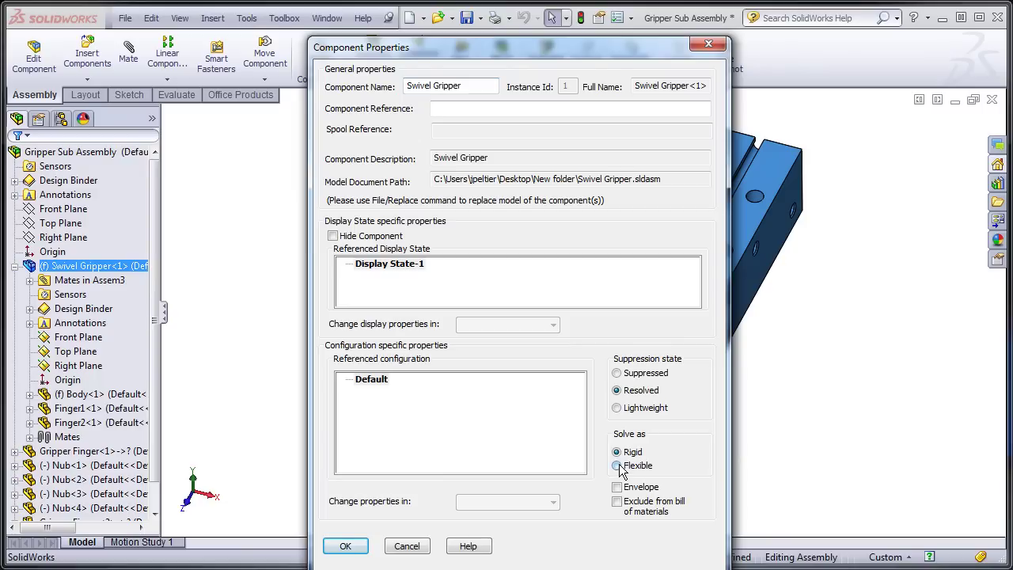
pyautogui.click(346, 546)
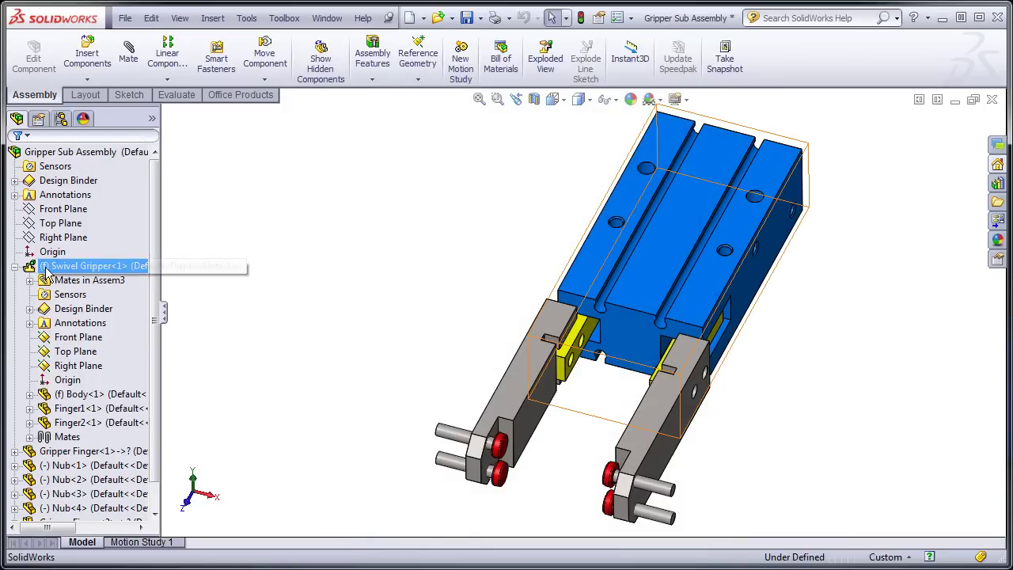